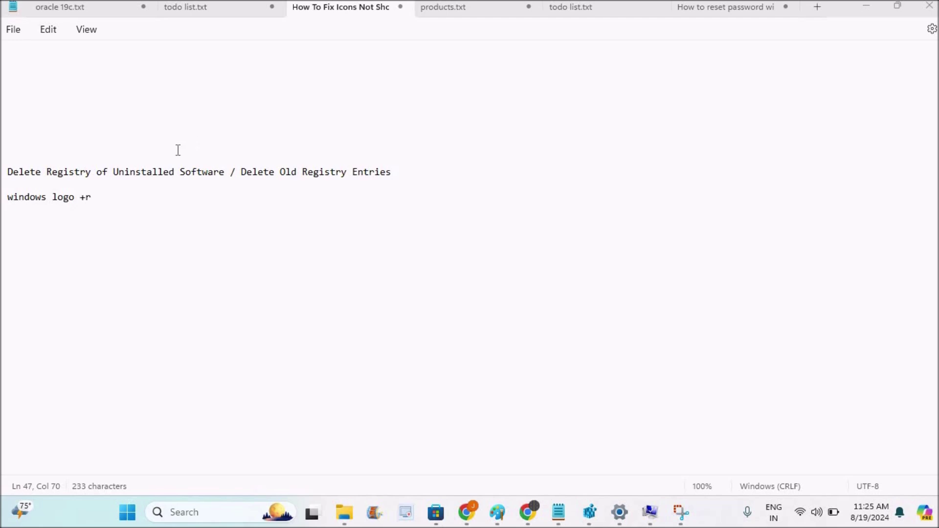
Step: Correct the note's shortcut to 'windows logo + R', then launch regedit from Windows Run
click(116, 195)
key(BackSpace)
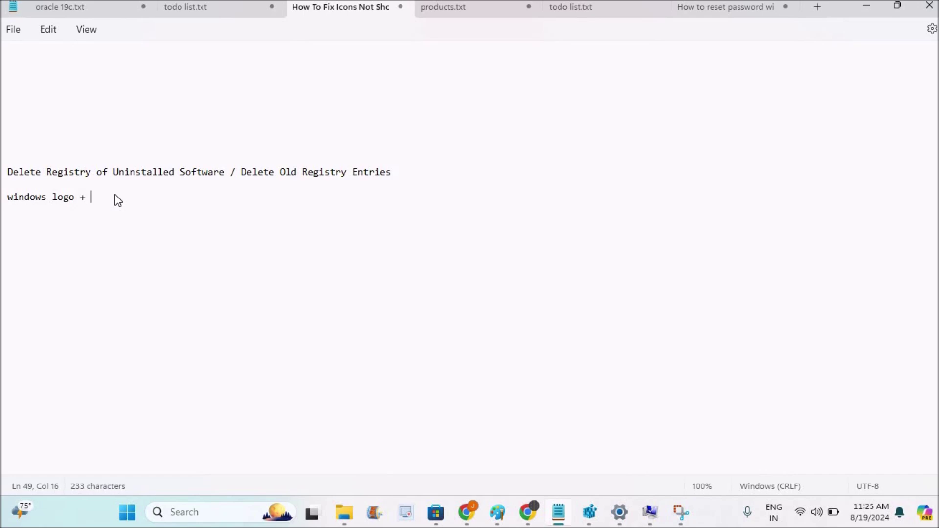
text(R)
key(super+r)
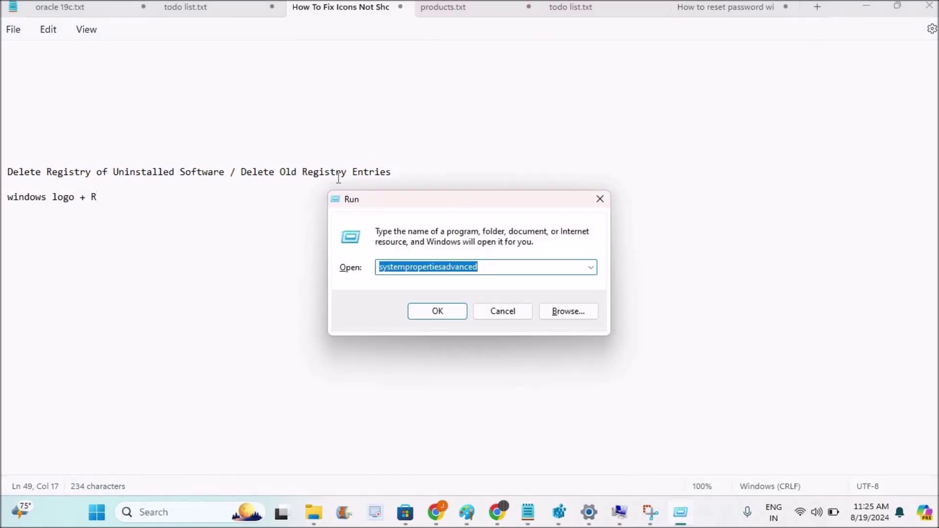
text(re)
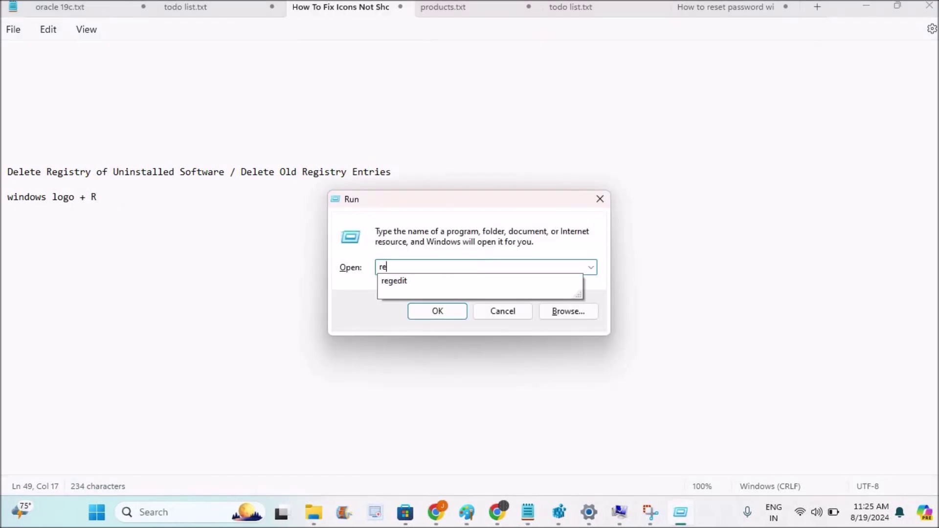
text(ged)
text(it)
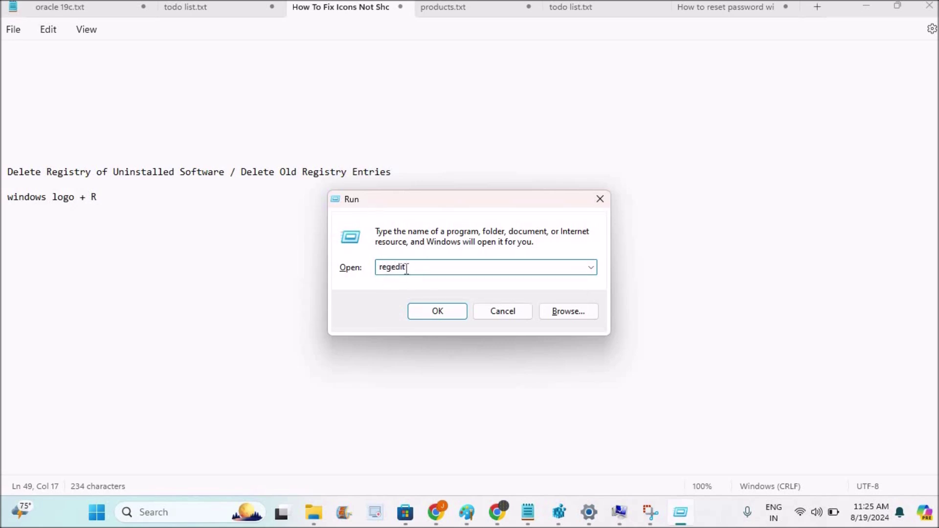
click(440, 311)
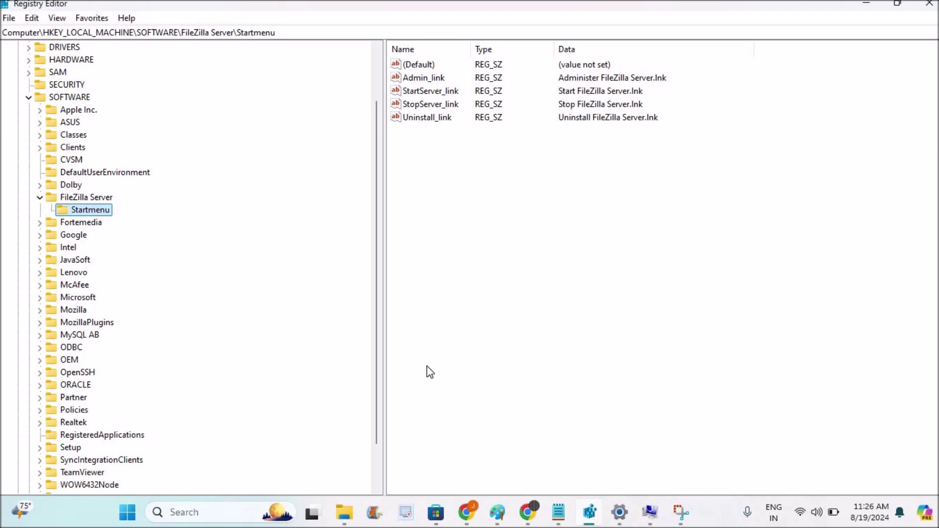
Step: Collapse the SOFTWARE key and then the HKEY_LOCAL_MACHINE hive
click(29, 100)
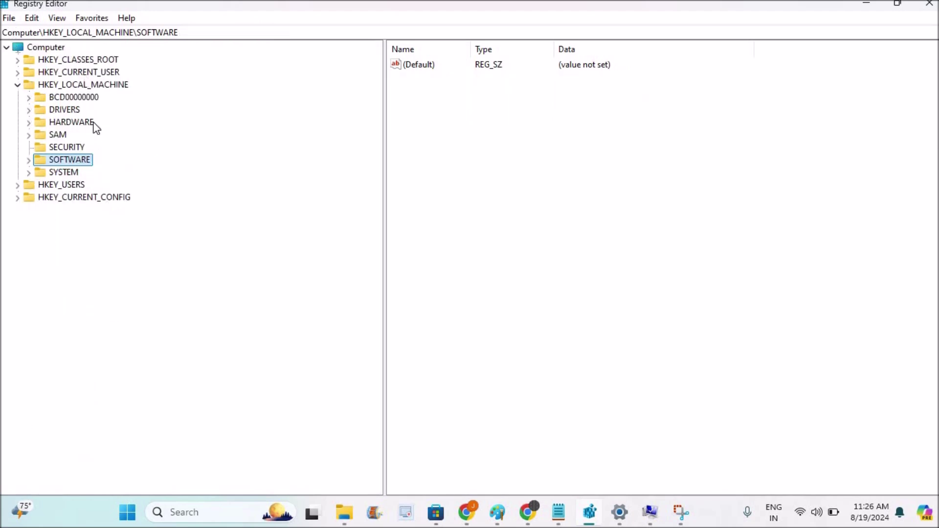
click(18, 85)
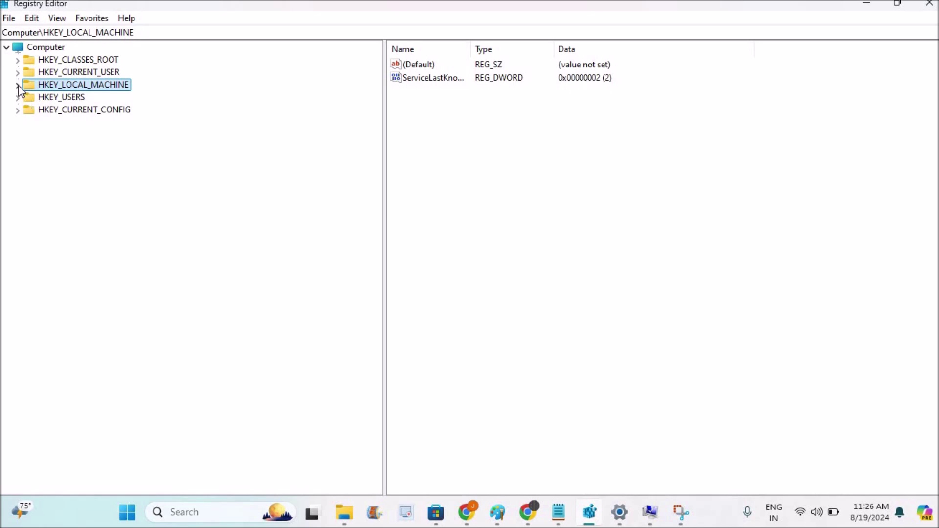
Step: Expand HKEY_LOCAL_MACHINE\SOFTWARE\FileZilla Server and select Startmenu to view its shortcut link values
click(18, 85)
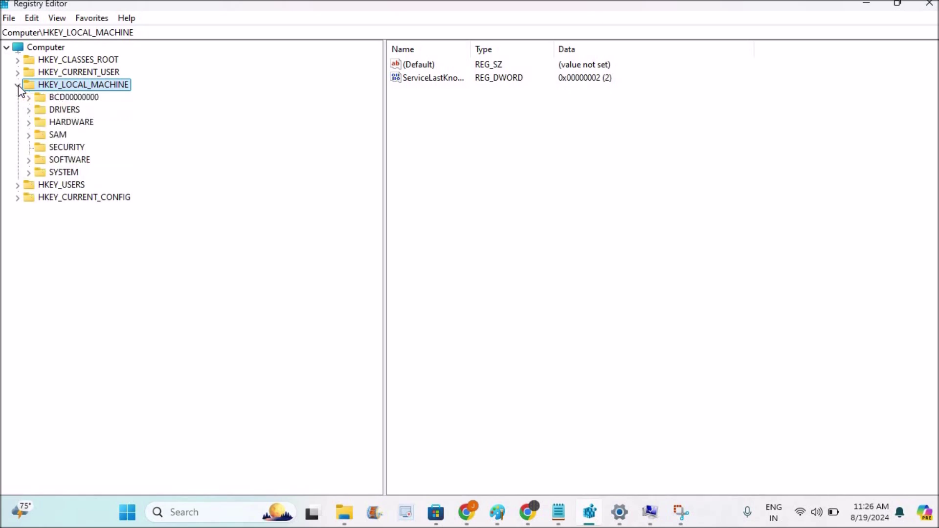
click(30, 160)
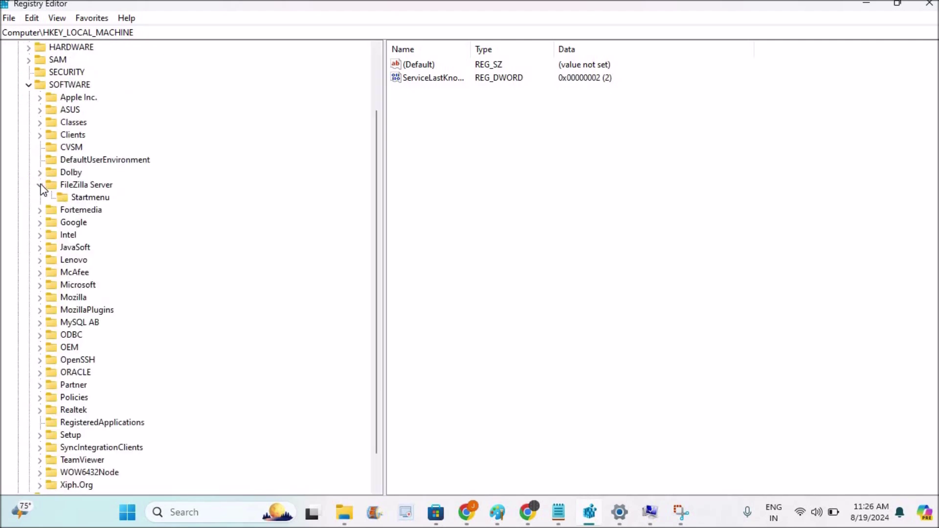
click(40, 186)
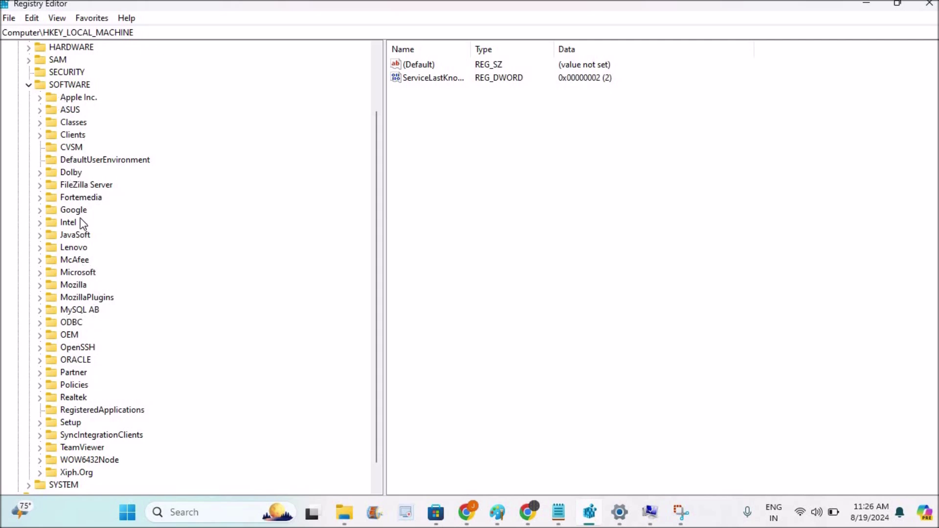
click(40, 184)
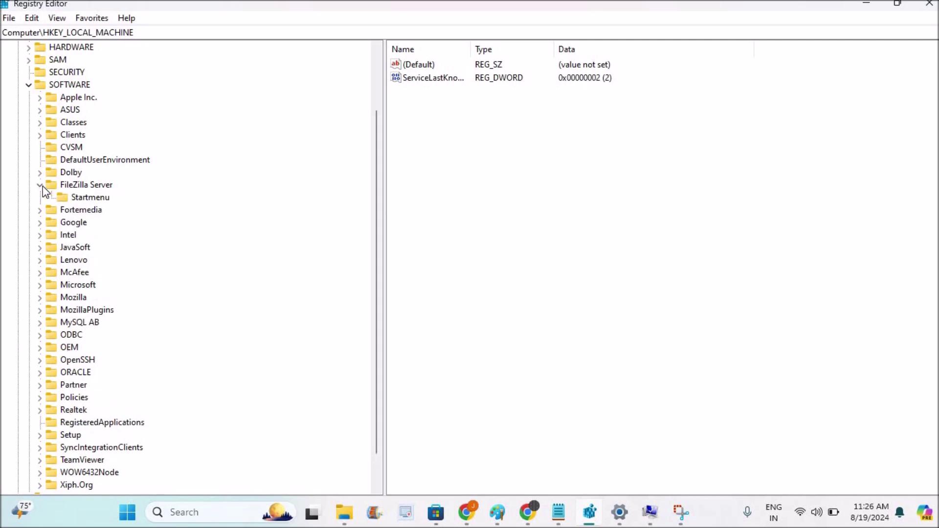
click(91, 197)
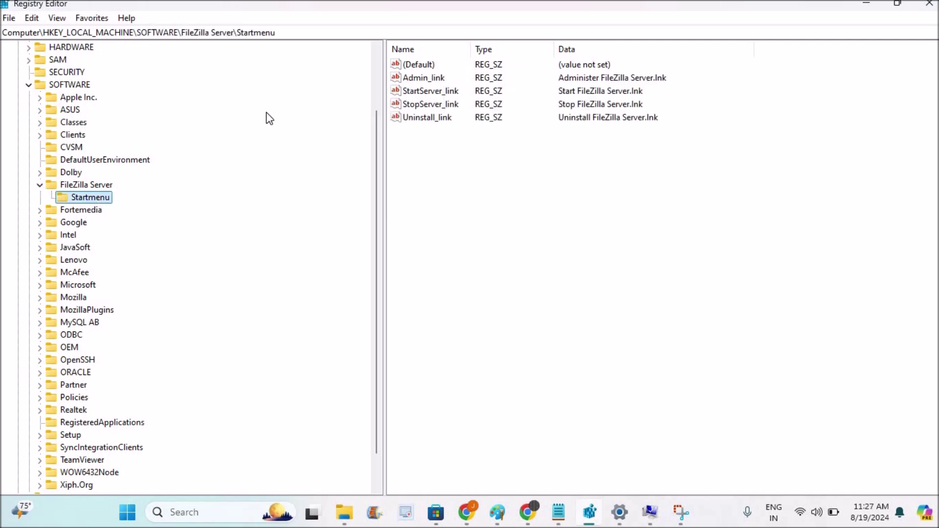
right_click(100, 200)
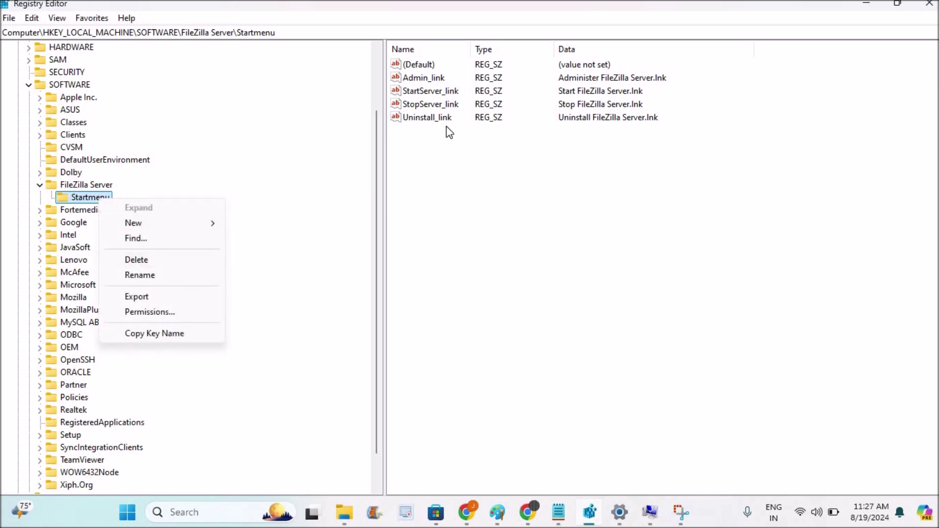
Step: Export the Startmenu key to Documents as 'backupoffilezillaregistry'
click(446, 102)
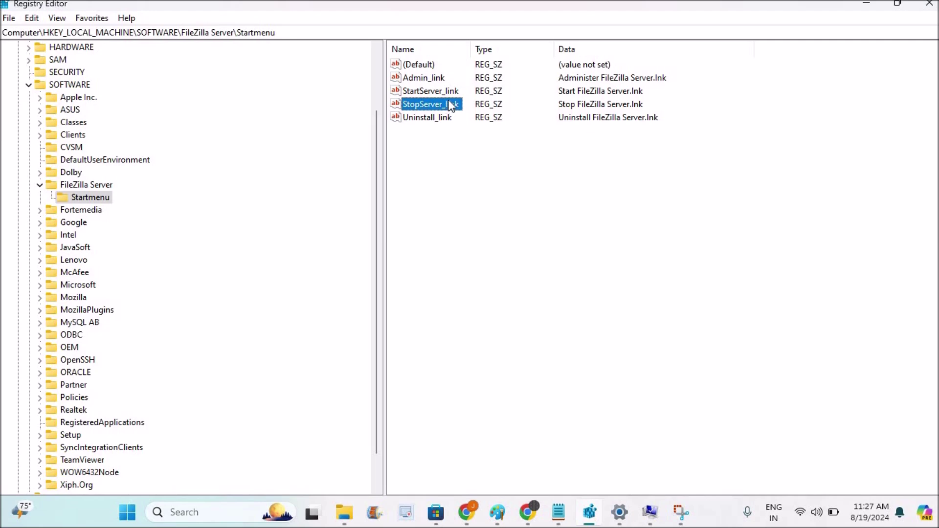
right_click(454, 106)
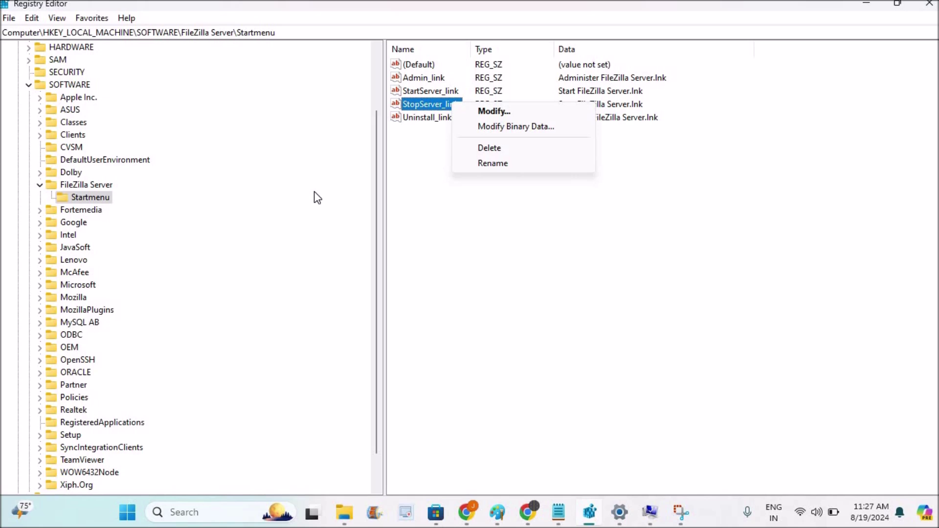
right_click(95, 200)
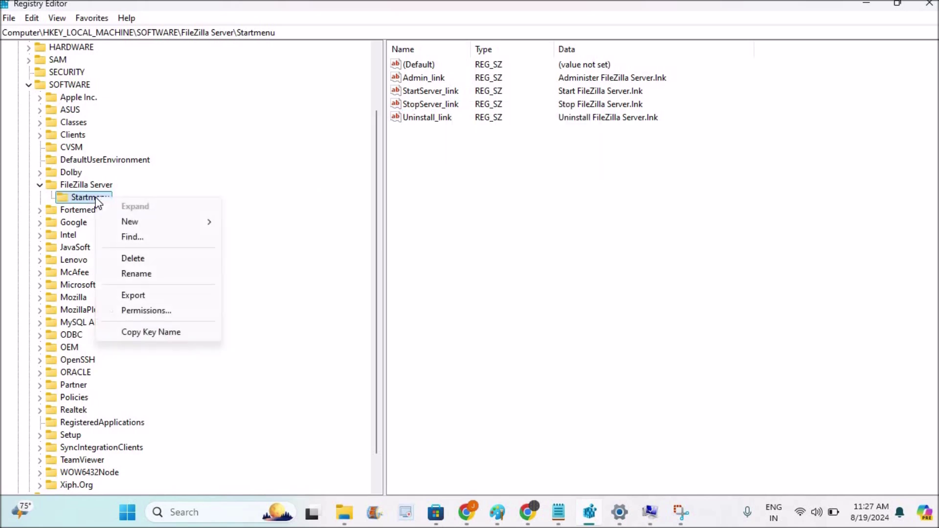
click(165, 294)
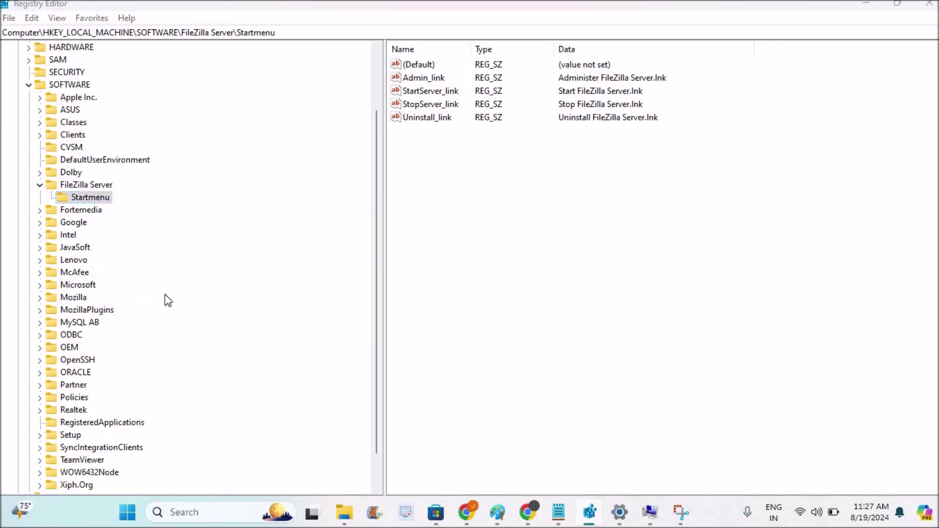
text(backupoffilex)
text(zillaregi)
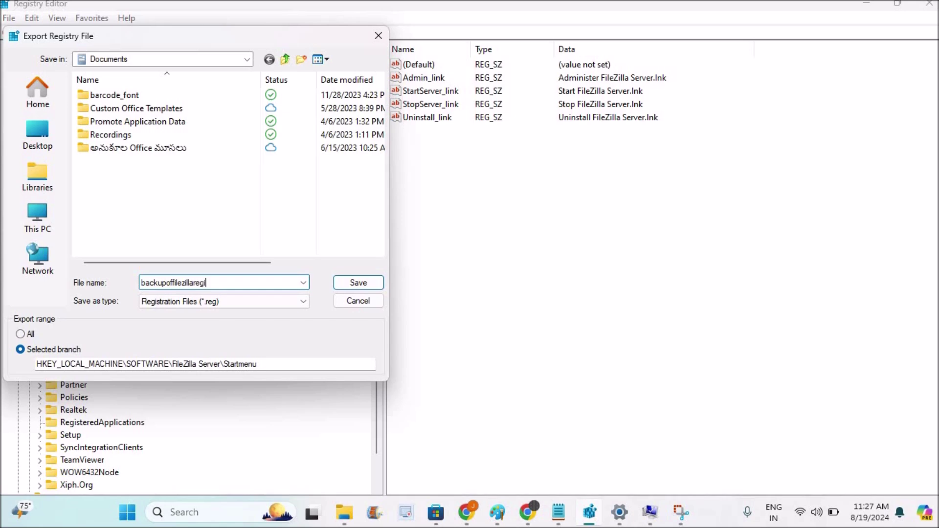
text(stry)
click(365, 281)
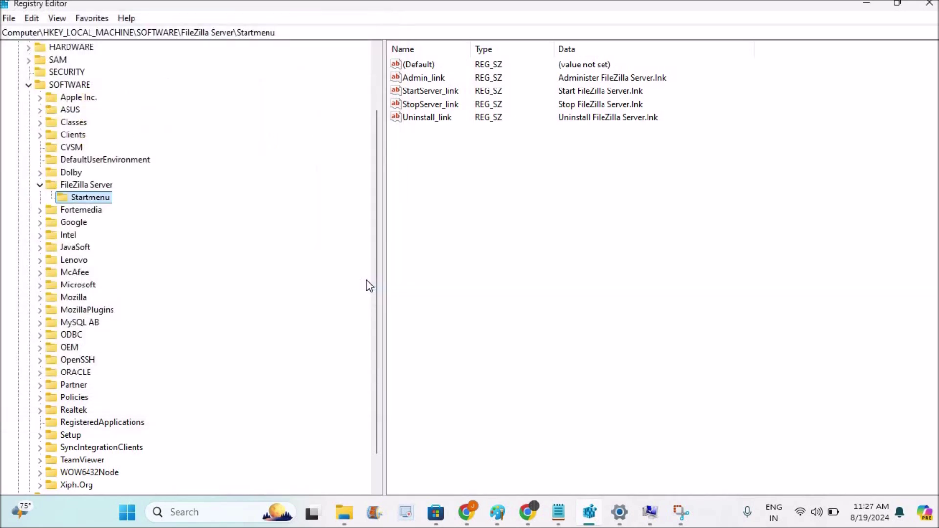
click(8, 19)
Step: Select backupoffilezillaregistry for import, cancel, then select the StartServer_link value
click(41, 34)
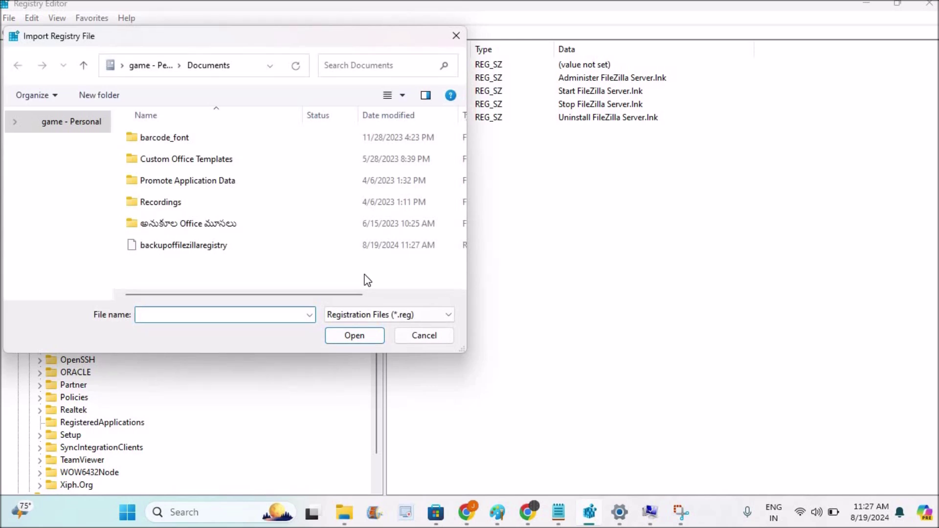
click(237, 247)
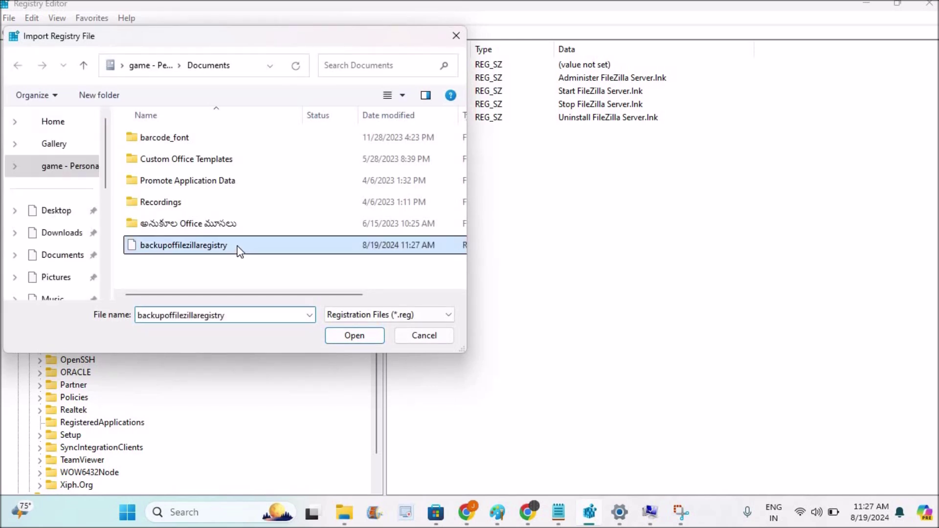
click(437, 342)
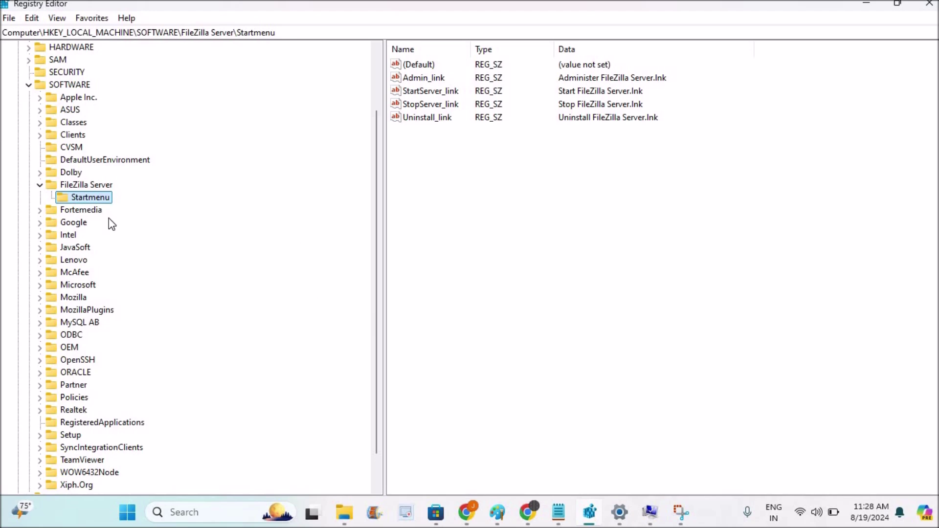
click(416, 91)
Step: Keep StartServer_link by declining its deletion, then collapse HKEY_LOCAL_MACHINE
right_click(416, 91)
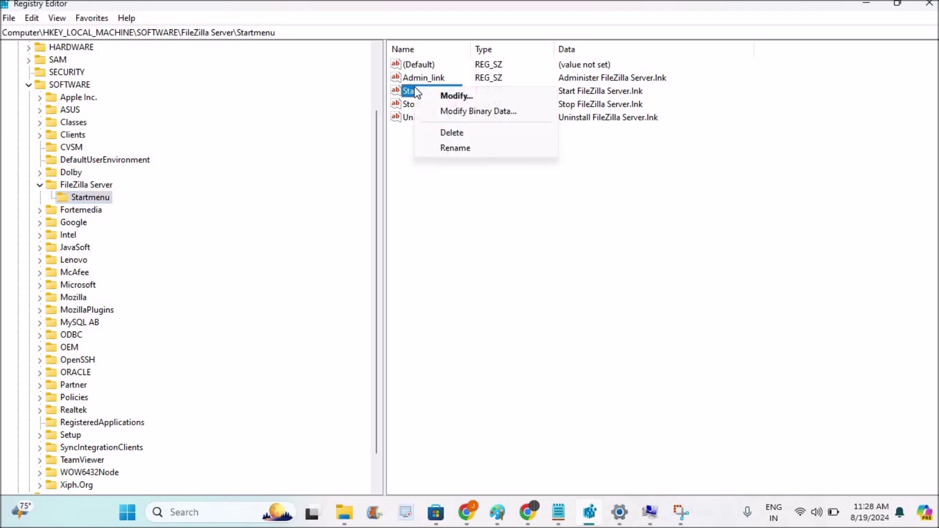
click(452, 132)
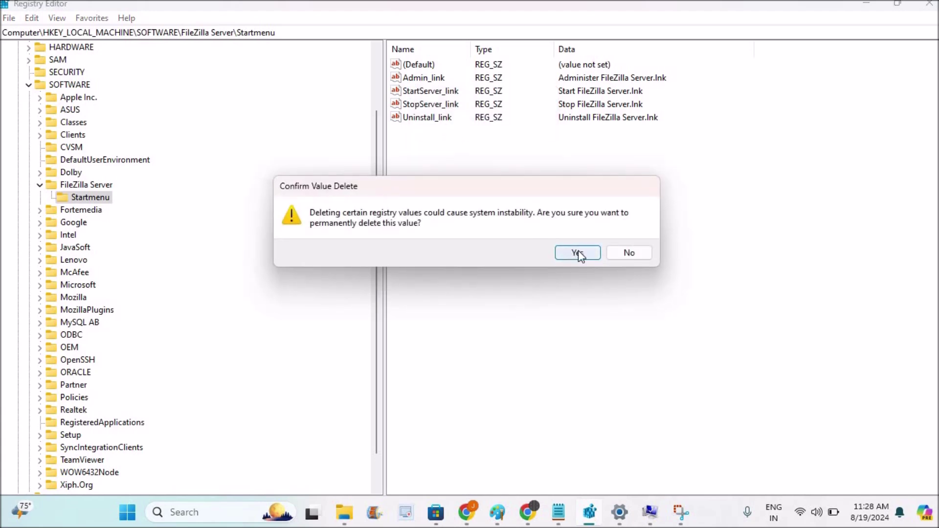
click(629, 256)
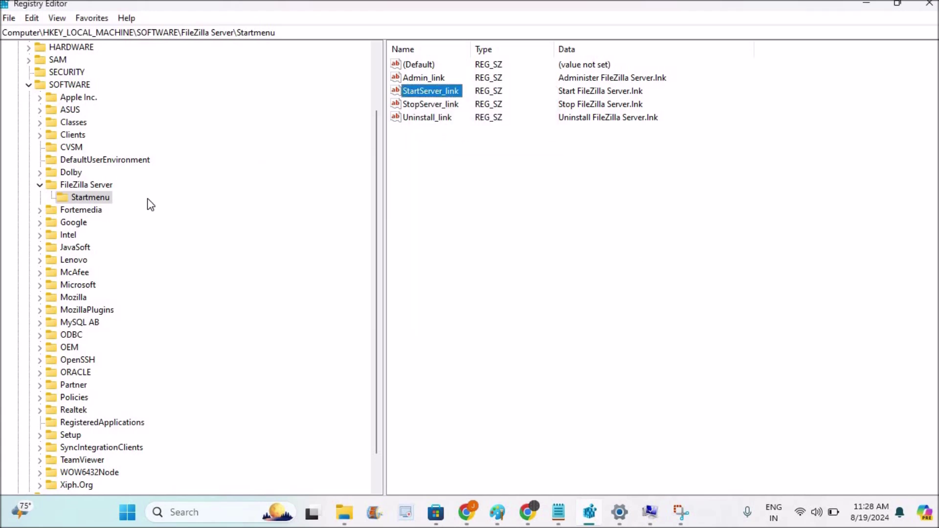
click(29, 86)
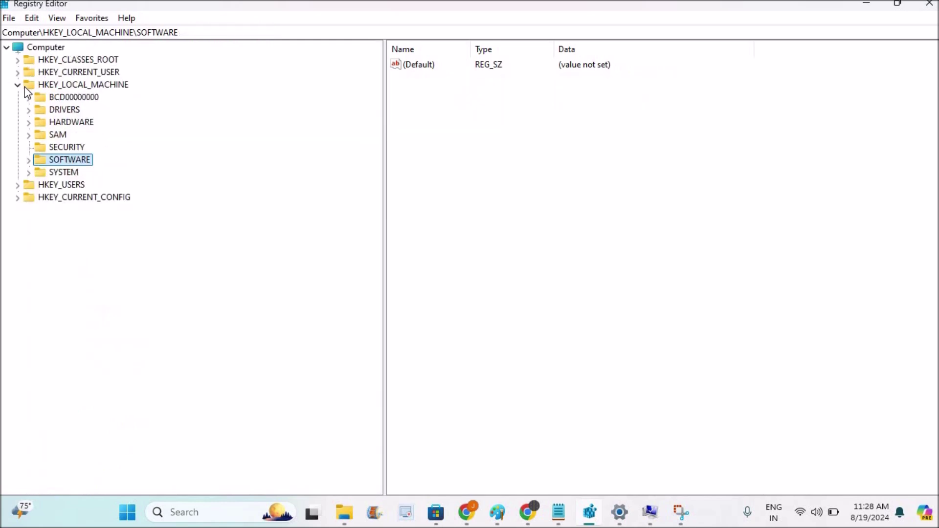
click(17, 85)
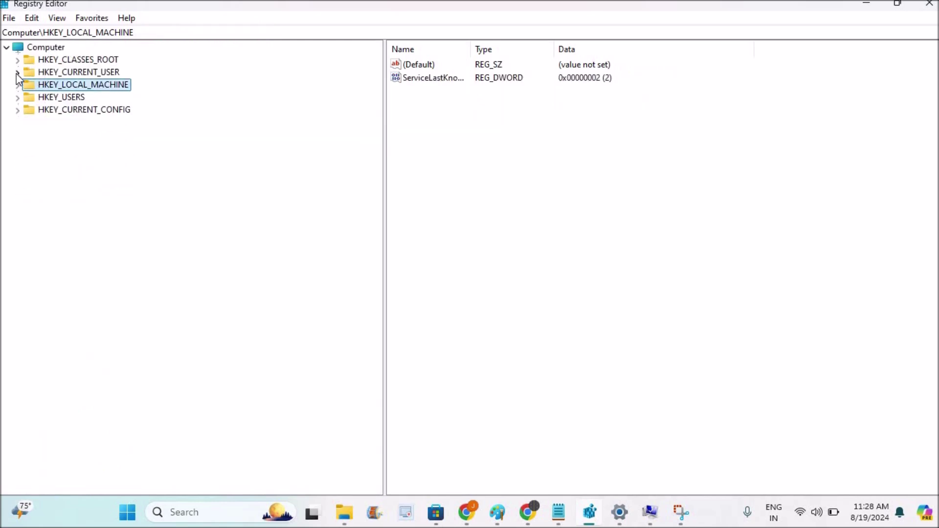
Step: Open the ODBC key under HKEY_CURRENT_USER\Software
click(17, 73)
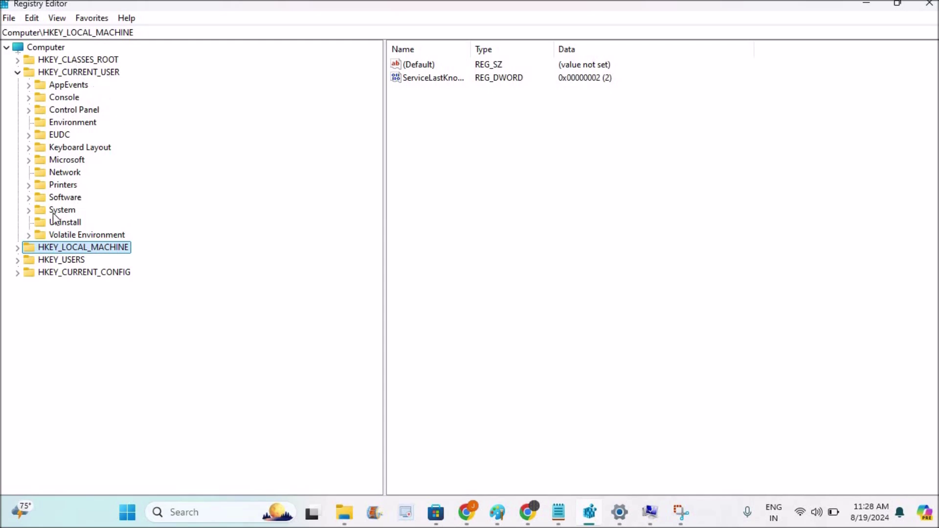
click(29, 197)
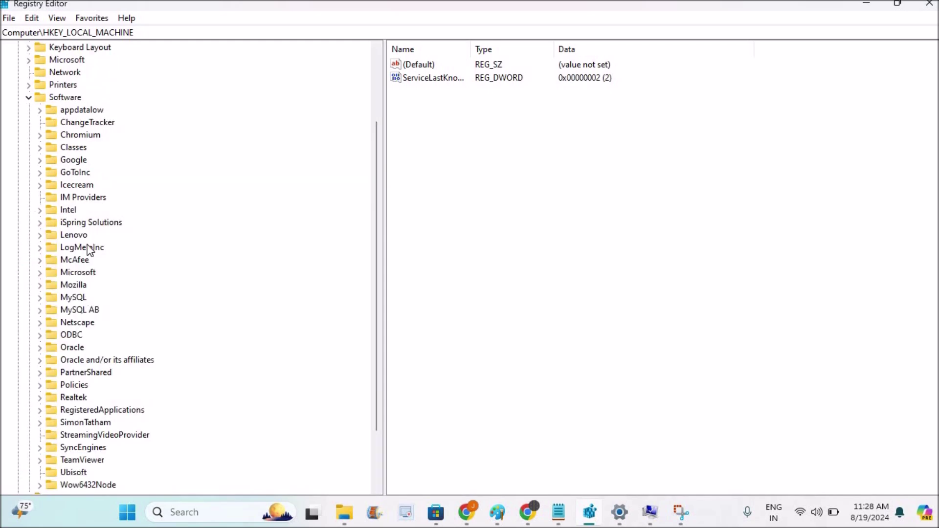
click(28, 97)
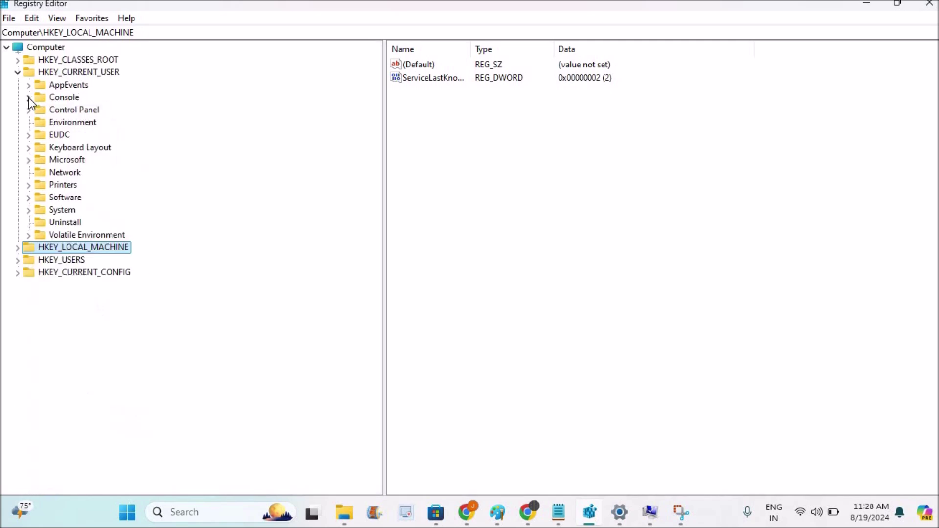
click(20, 259)
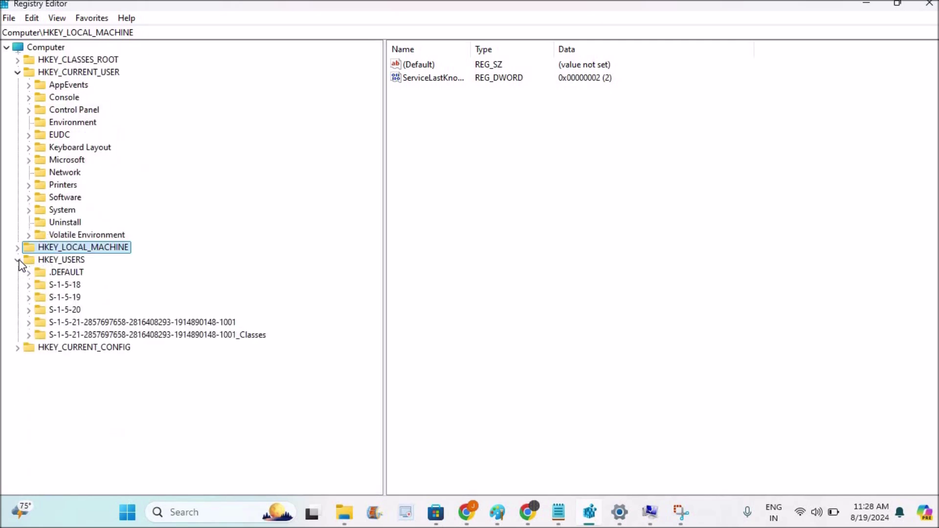
click(18, 260)
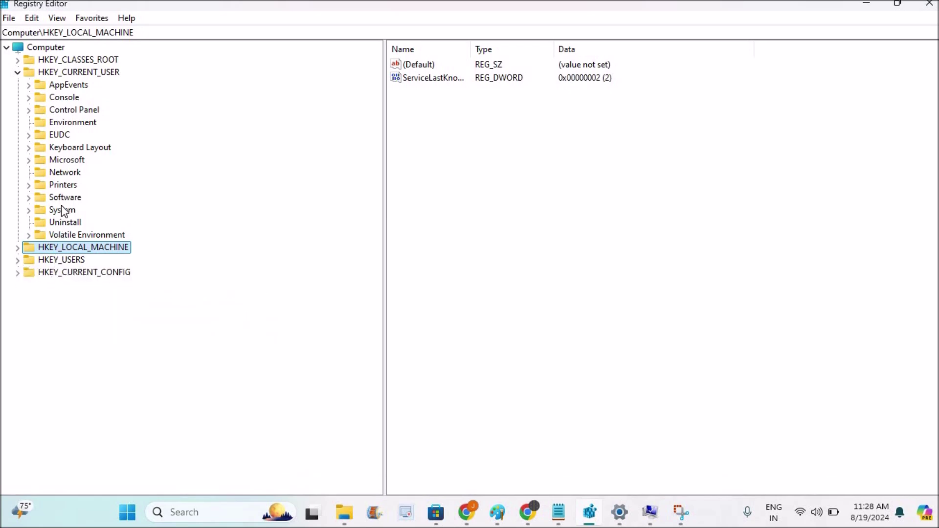
click(17, 72)
click(29, 198)
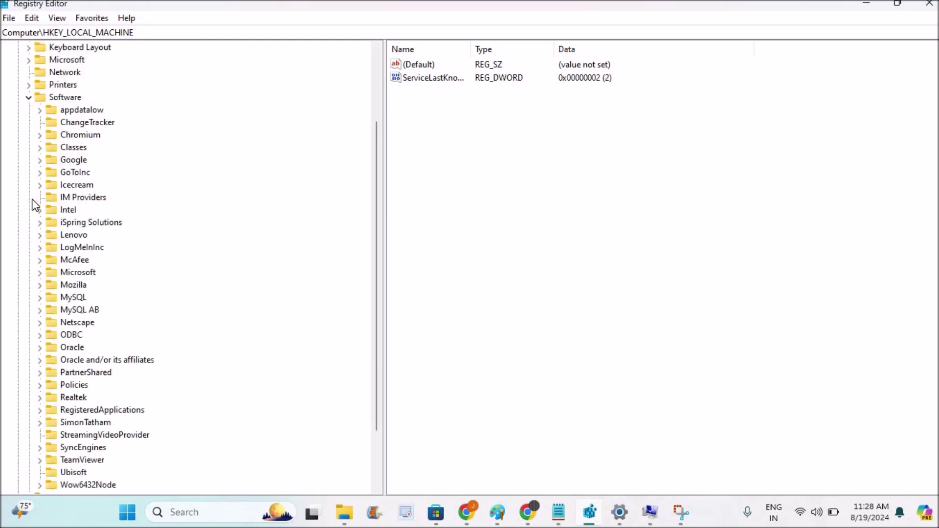
click(72, 336)
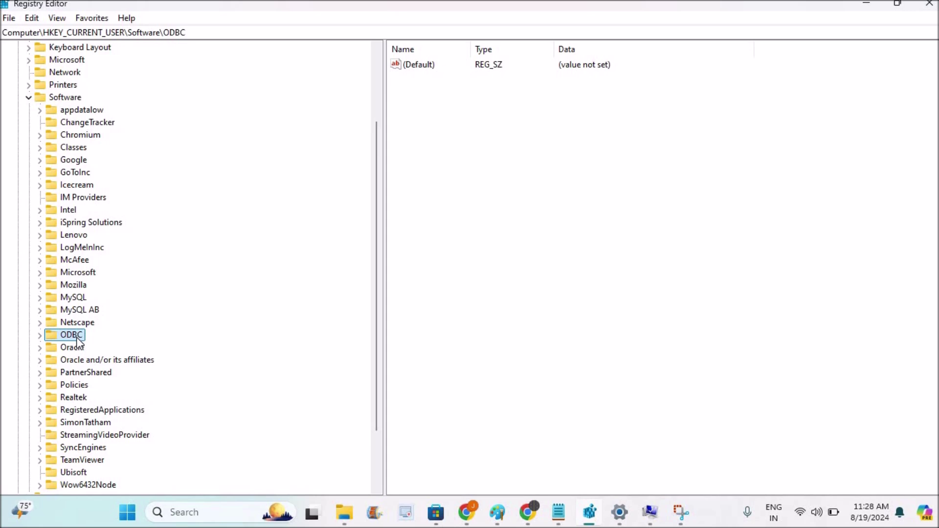
key(ctrl+f)
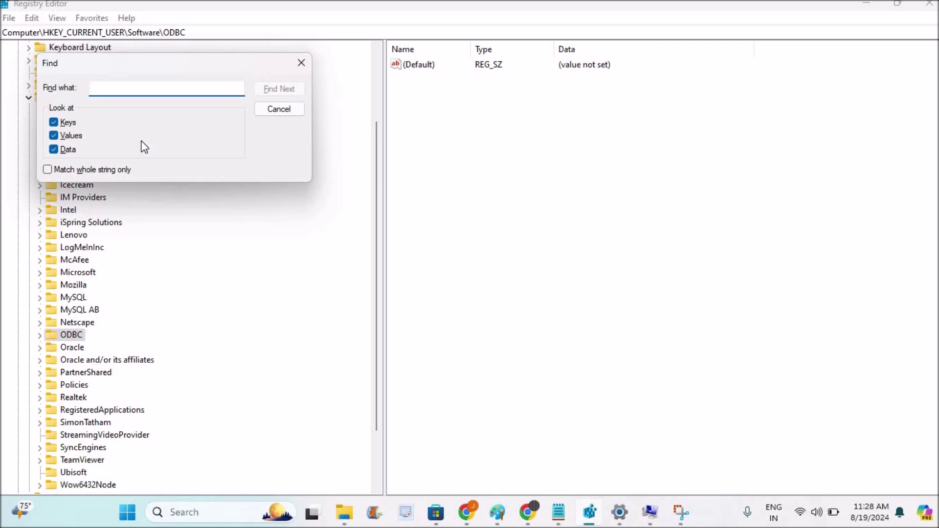
text(ob)
Step: Search for 'odbc', expand ODBC.INI, and select MS Access Database under ODBC Data Sources
key(BackSpace)
text(d)
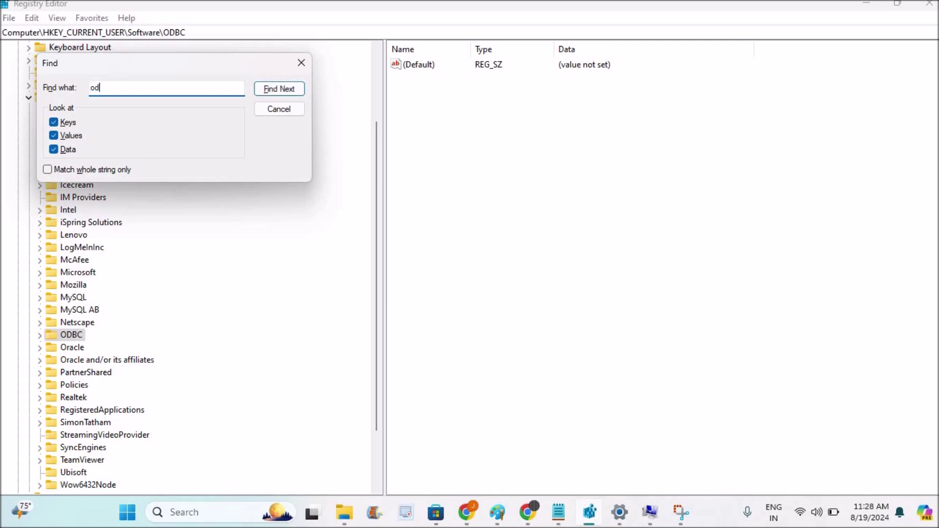
text(bc)
click(282, 88)
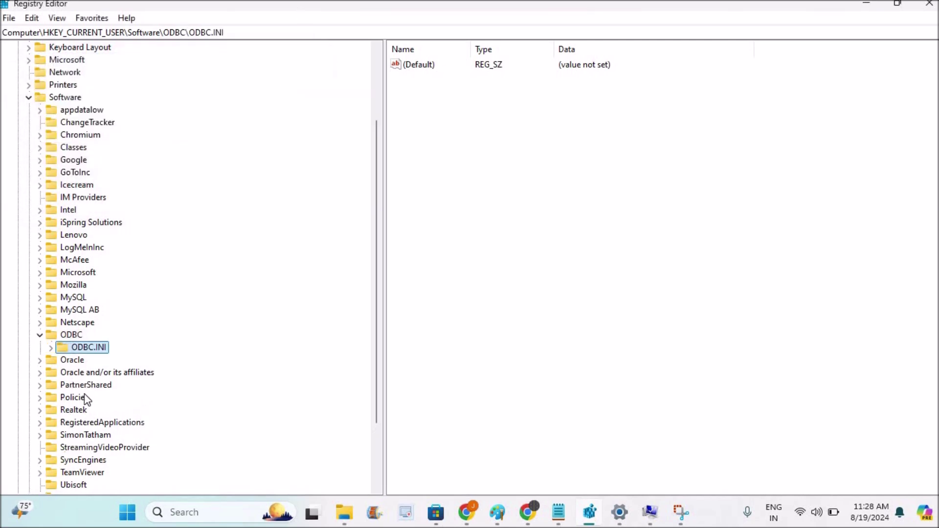
double_click(76, 348)
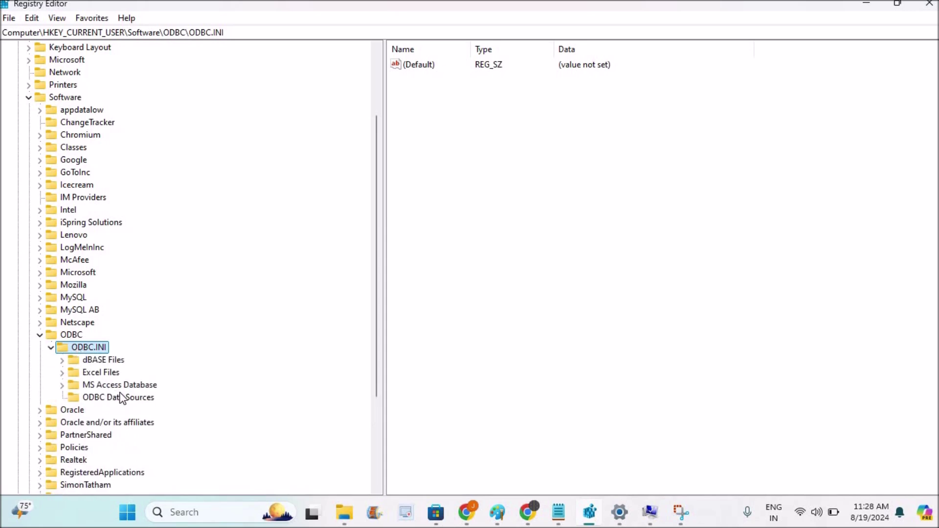
click(103, 399)
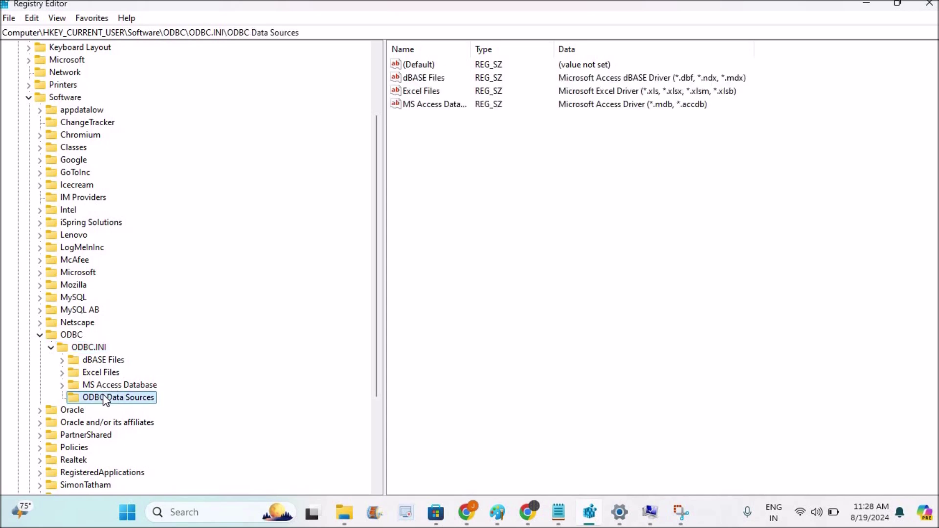
click(427, 103)
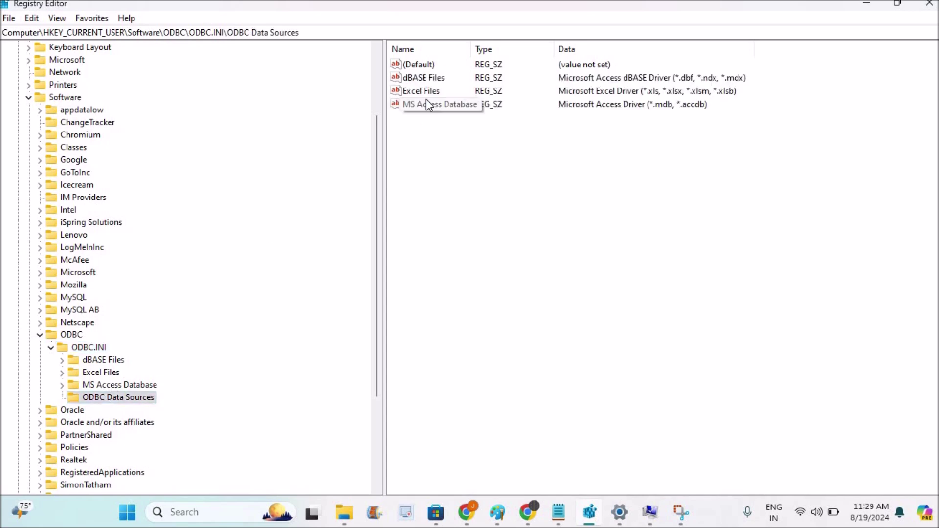